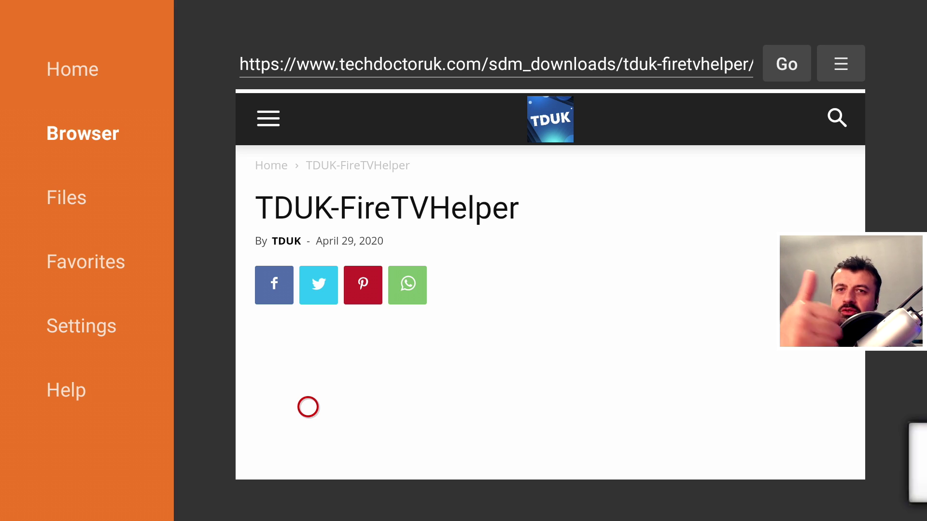
- Download and install TDUK-FireTVHelper.apk, then go back to the custom launcher tutorial
scroll(308, 461, "down", 5)
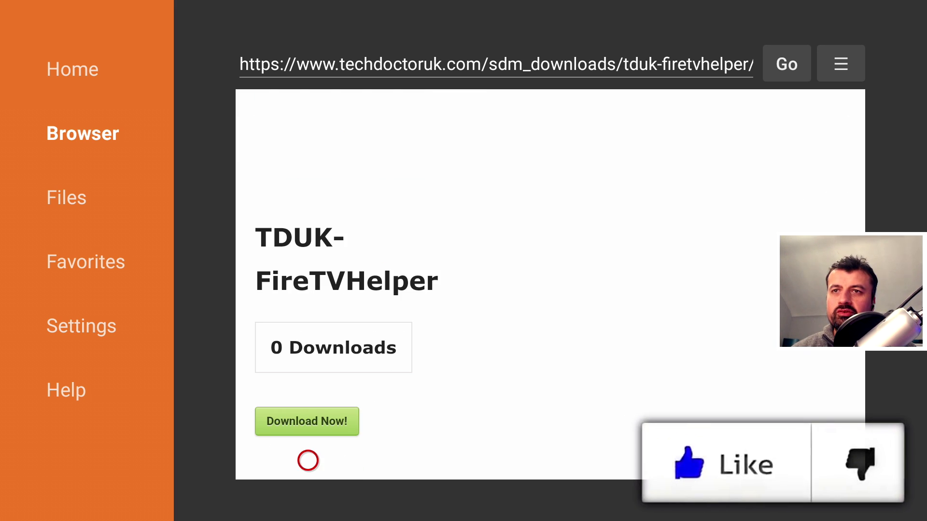
left_click(307, 421)
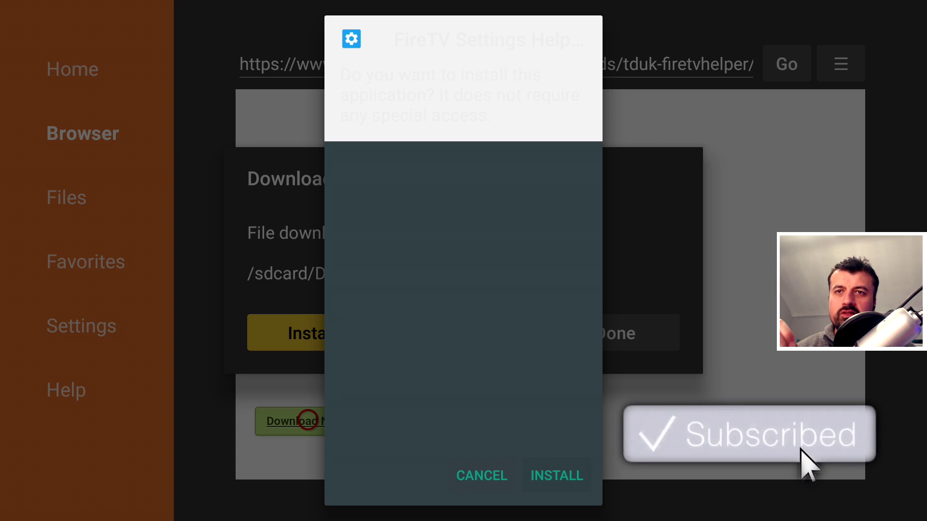
key("Return")
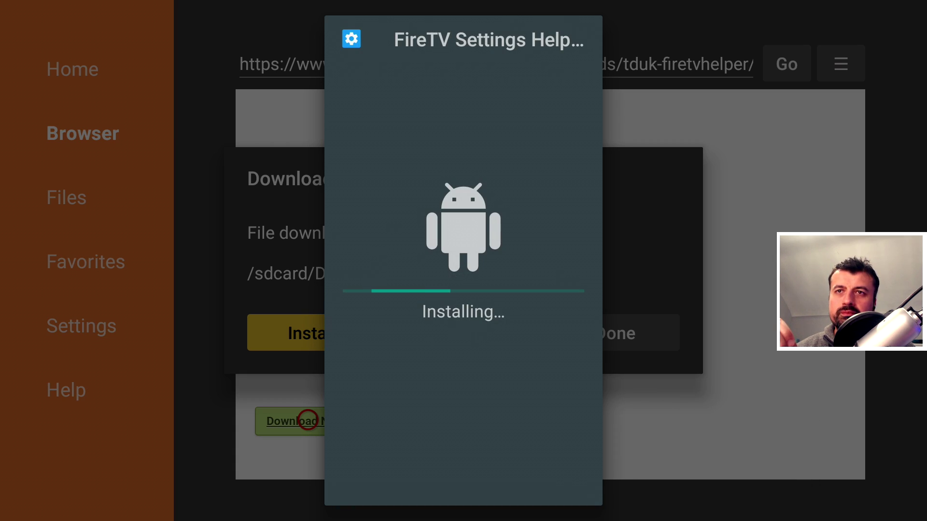
key("Return")
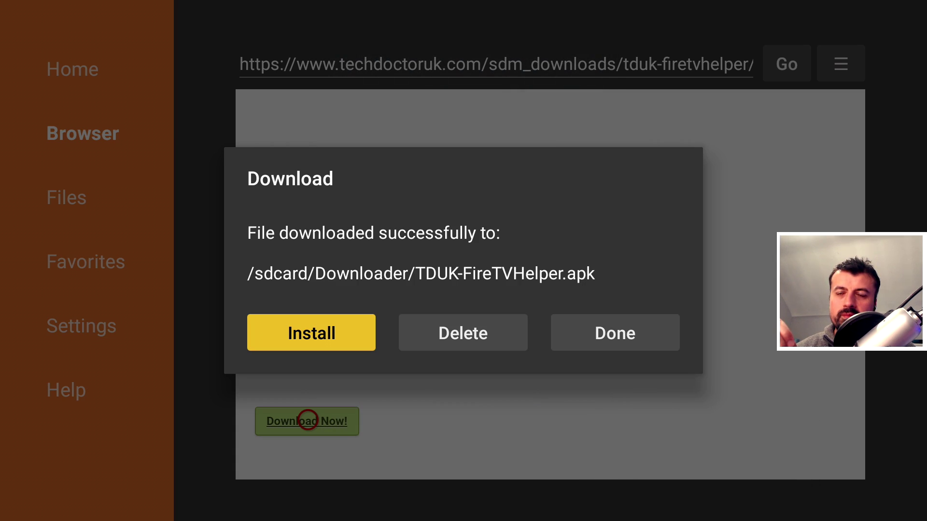
key("Escape")
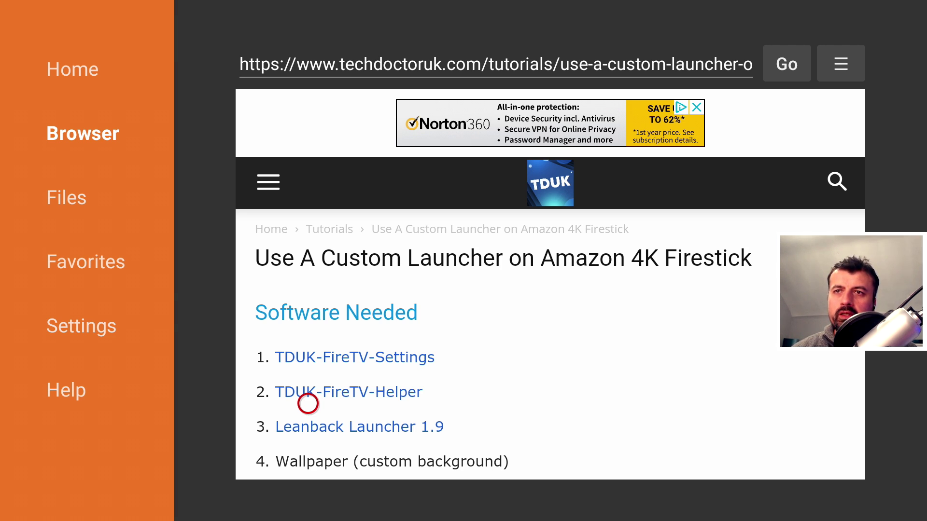
- Open the Leanback Launcher 1.9 link and download LeanbackOnFire_1.9.apk
left_click(308, 428)
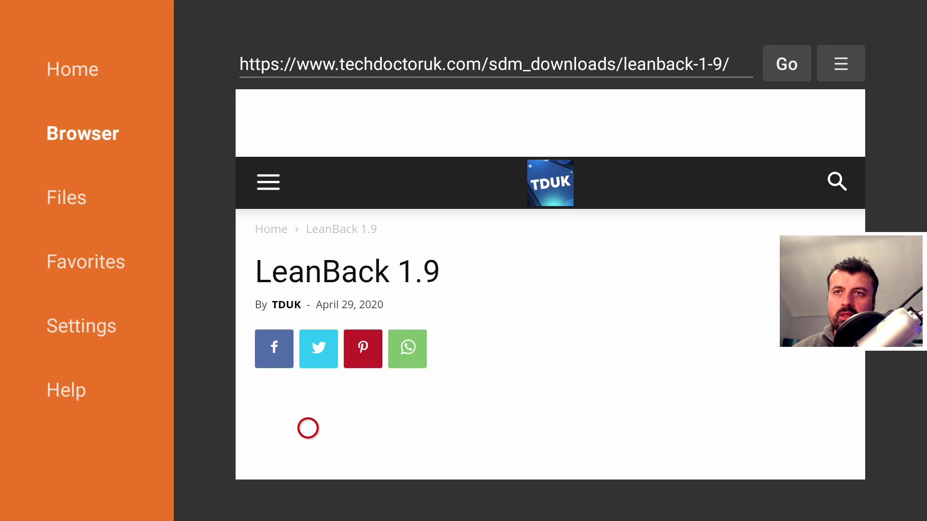
scroll(308, 460, "down", 5)
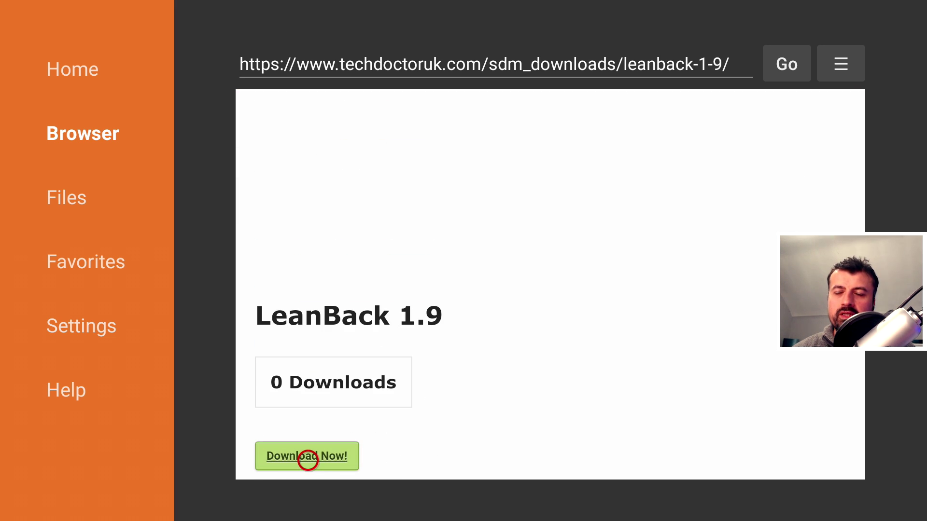
left_click(308, 456)
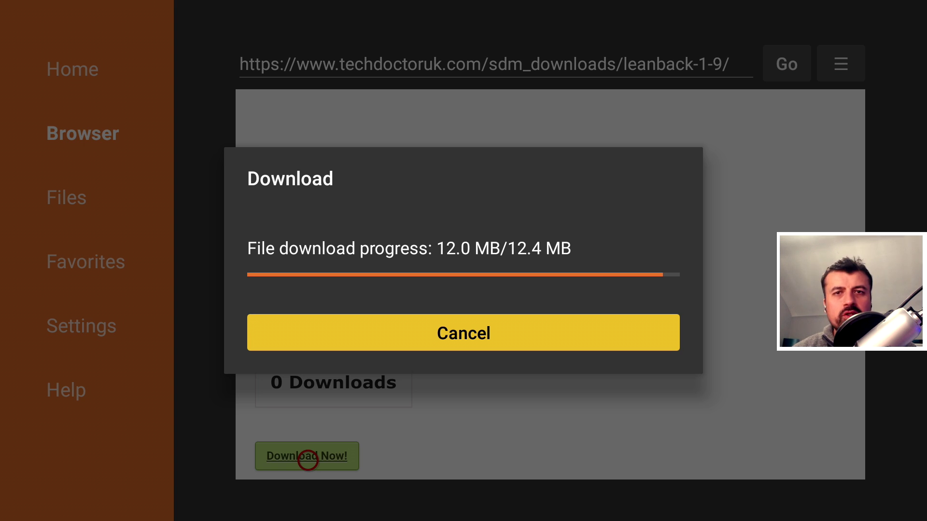
- Install the Leanback Launcher 1.9 update and return to the Fire TV home screen
key("Return")
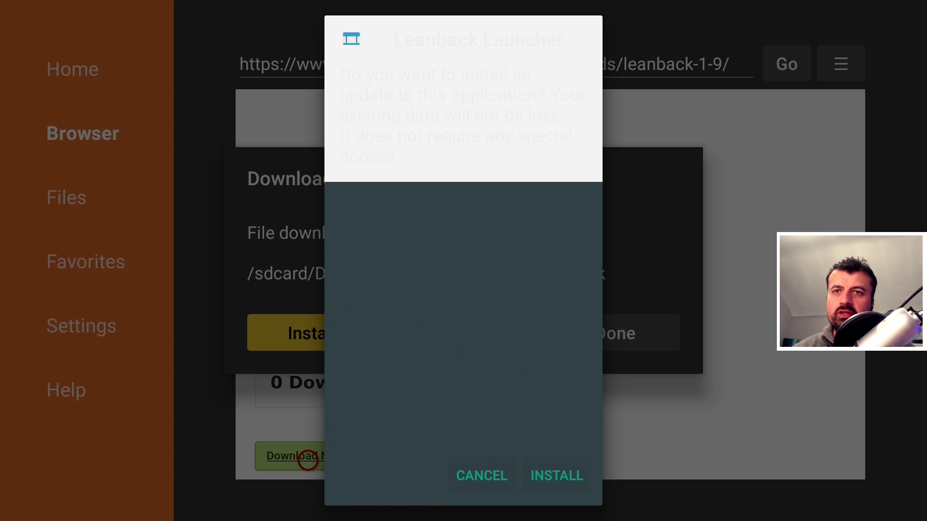
key("Return")
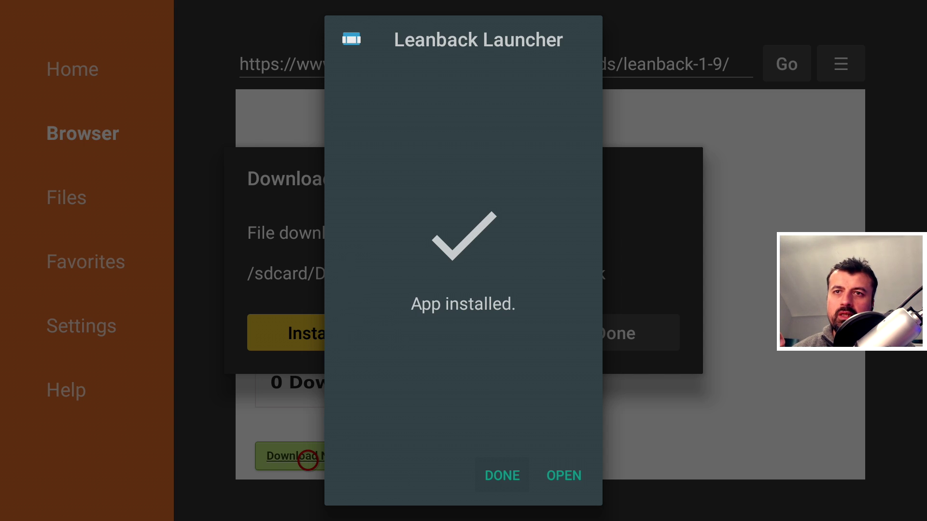
key("Return")
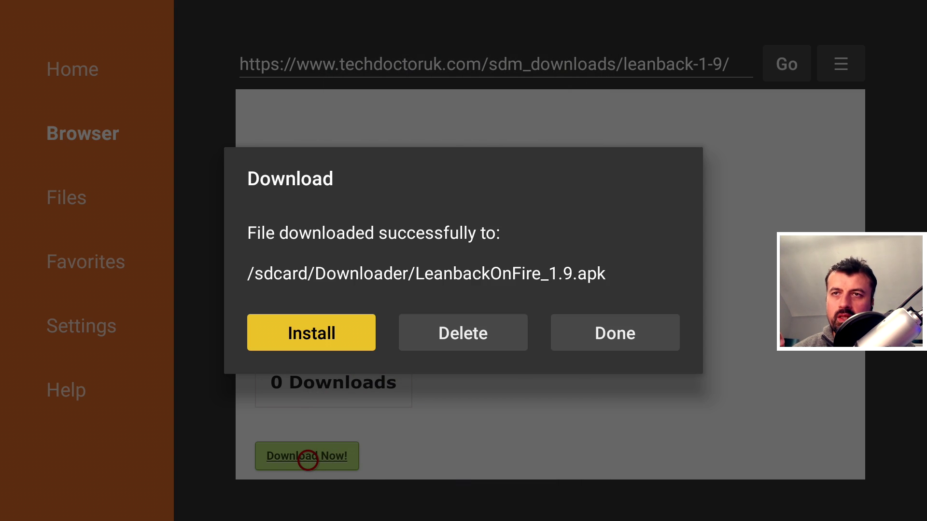
key("Home")
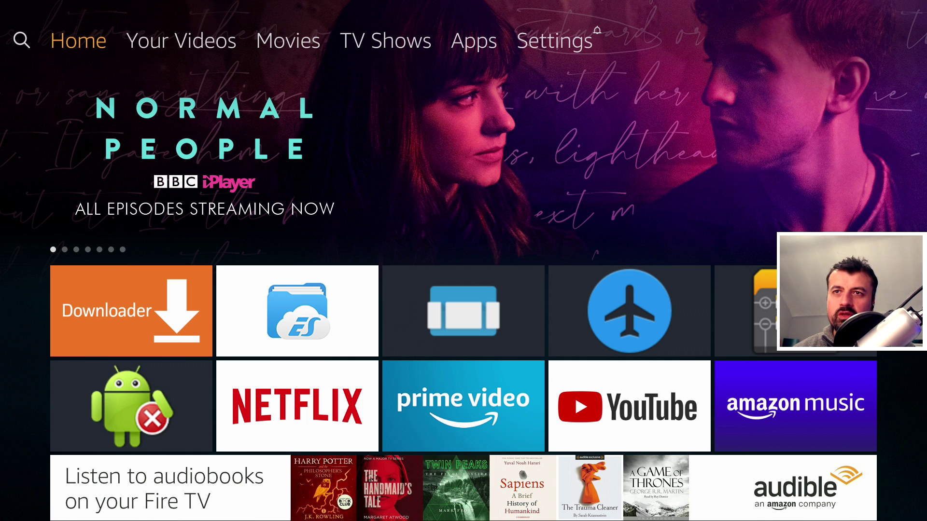
- From the Home quick menu's Apps library, launch the FireTV Settings Helper gear tile
key("Home")
key("Return")
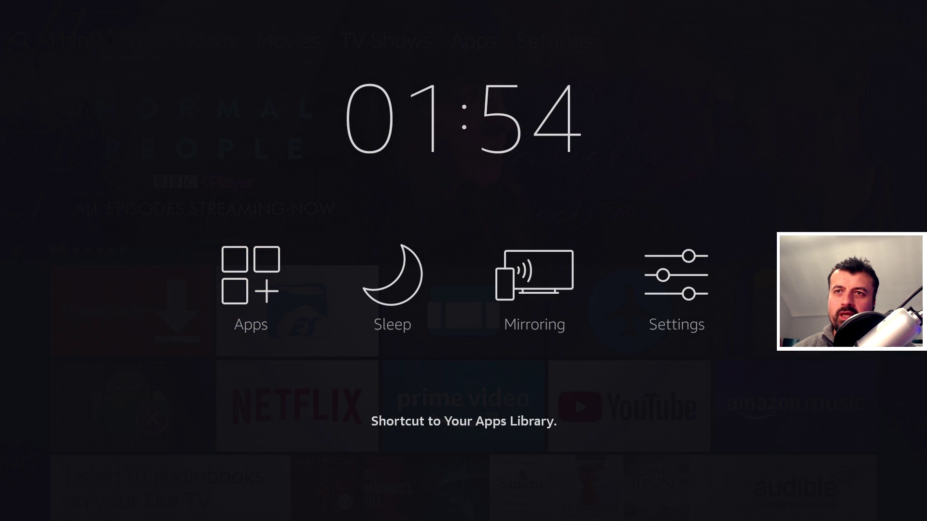
key("Left")
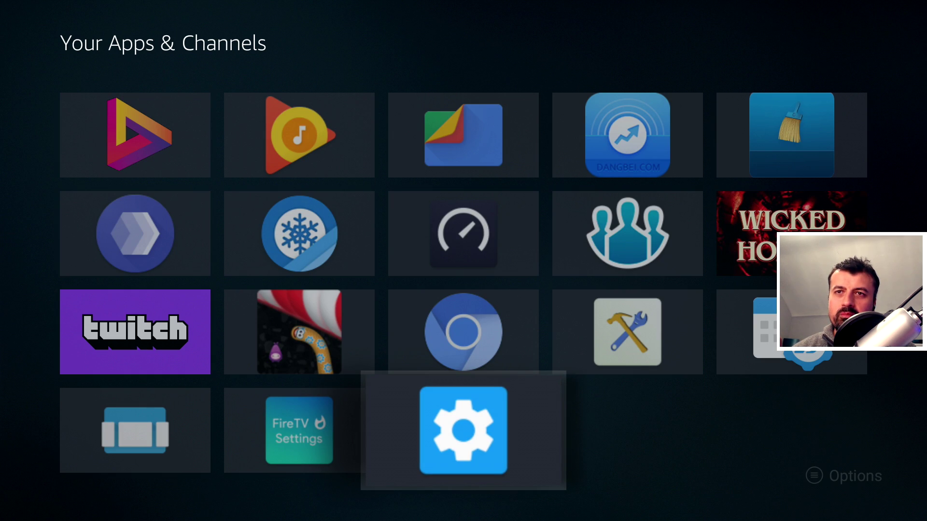
key("Left")
key("Right")
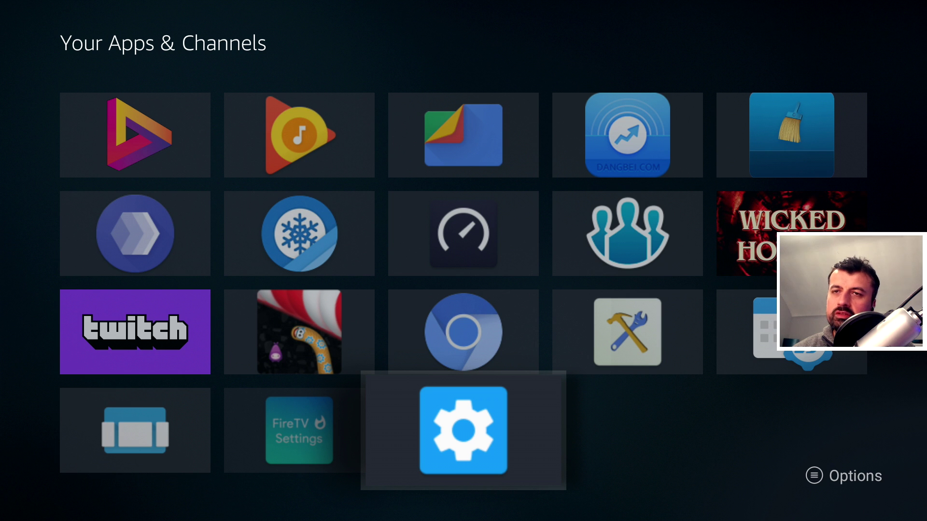
key("Left")
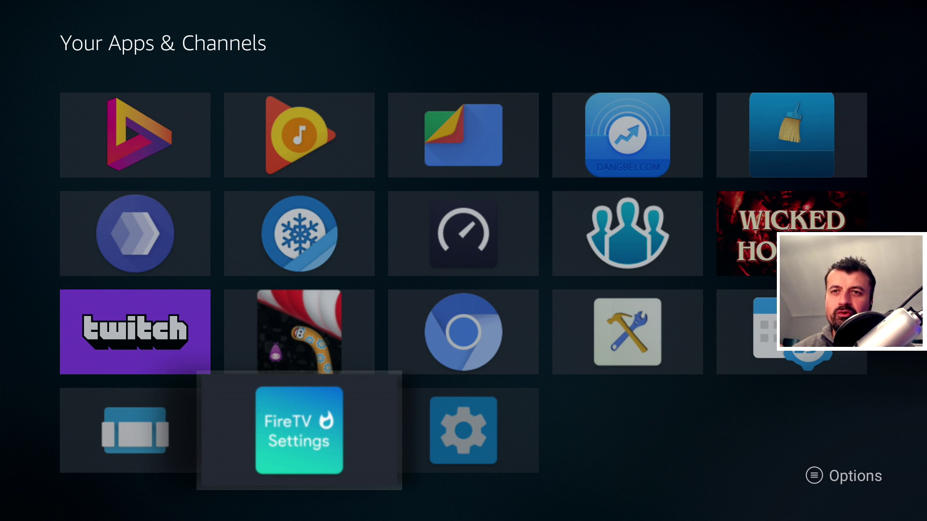
key("Right")
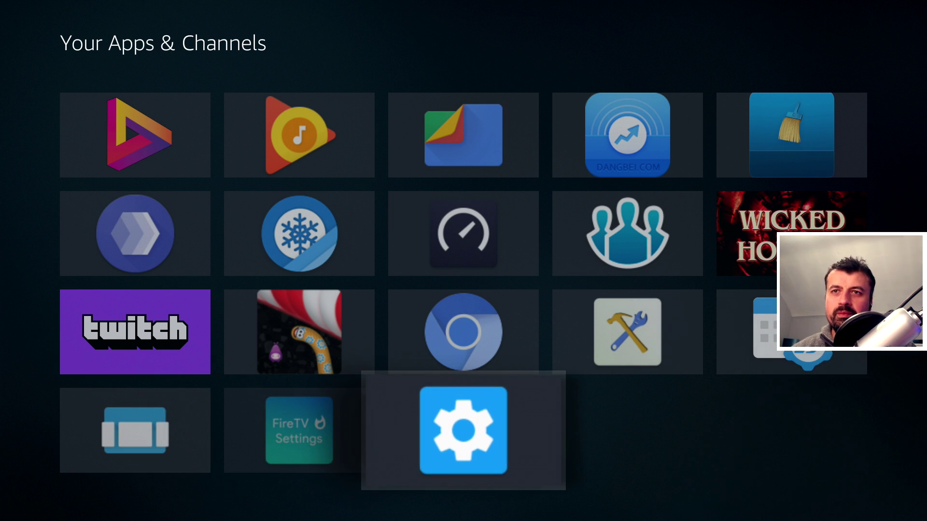
key("Return")
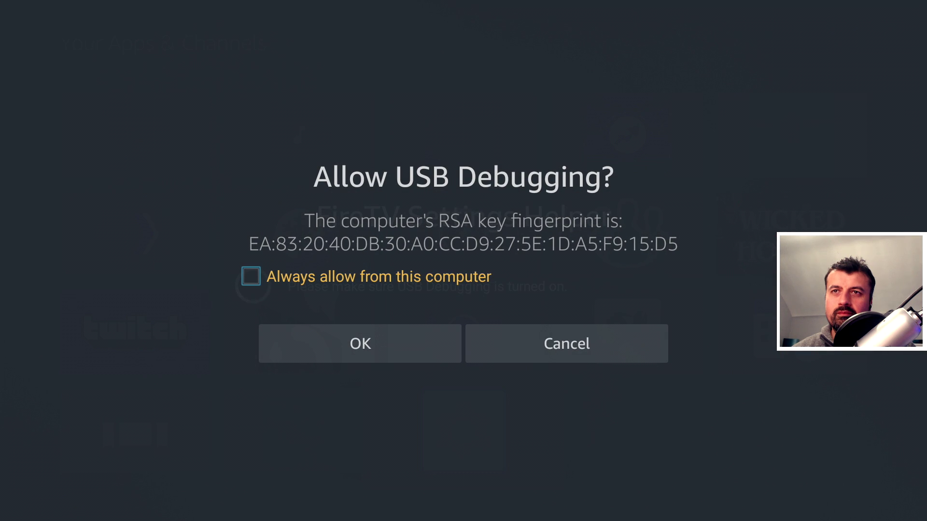
- Confirm OK on the Allow USB Debugging? prompt
key("Down")
key("Return")
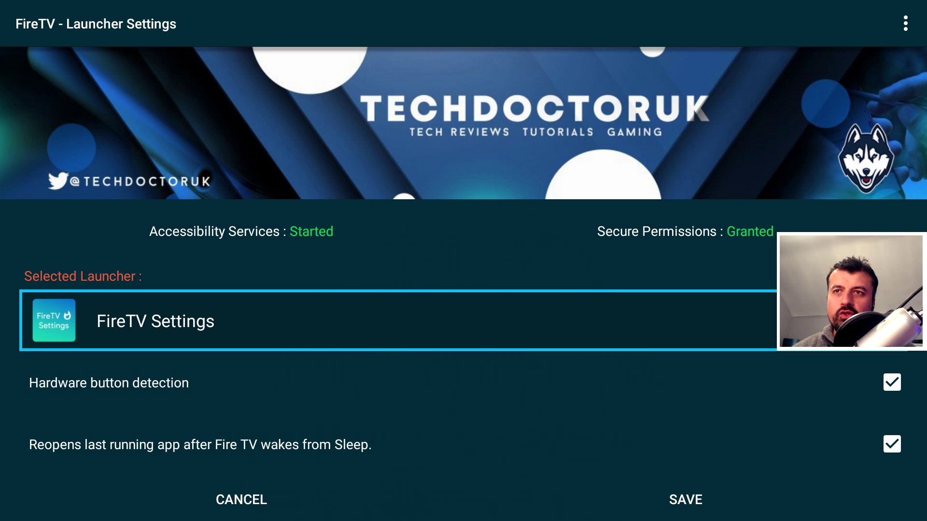
- Pick Leanback Launcher as the Selected Launcher and save the launcher settings
key("Return")
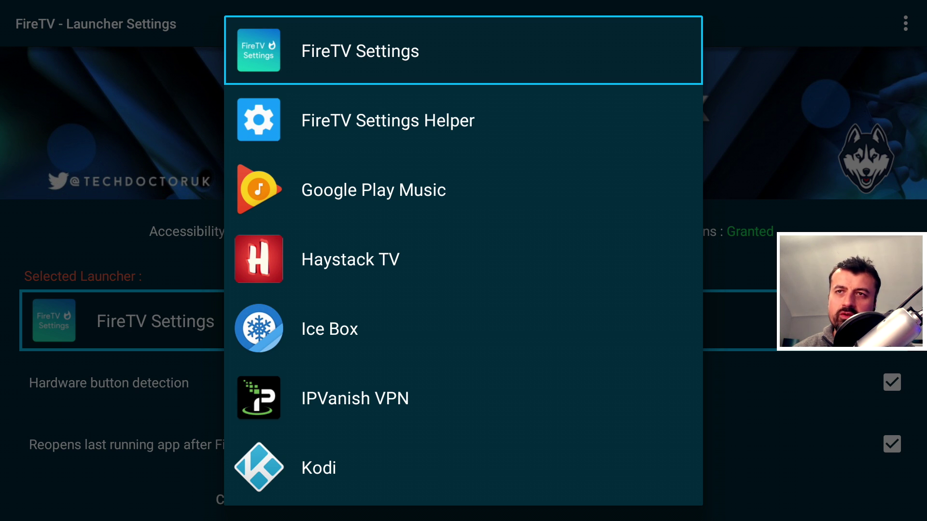
key("Down")
key("Down")
key("Down")
key("Down")
key("Down")
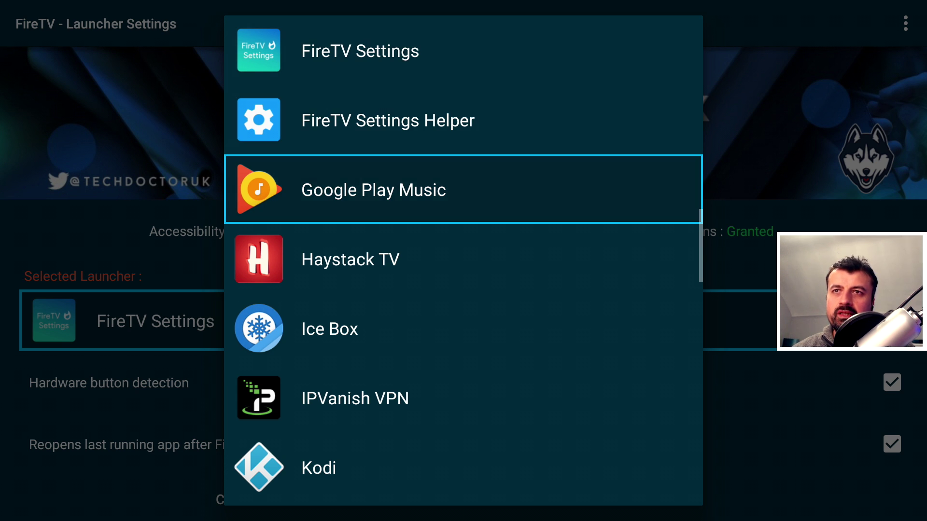
key("Down")
key("Down")
key("Down")
key("Down")
key("Up")
key("Up")
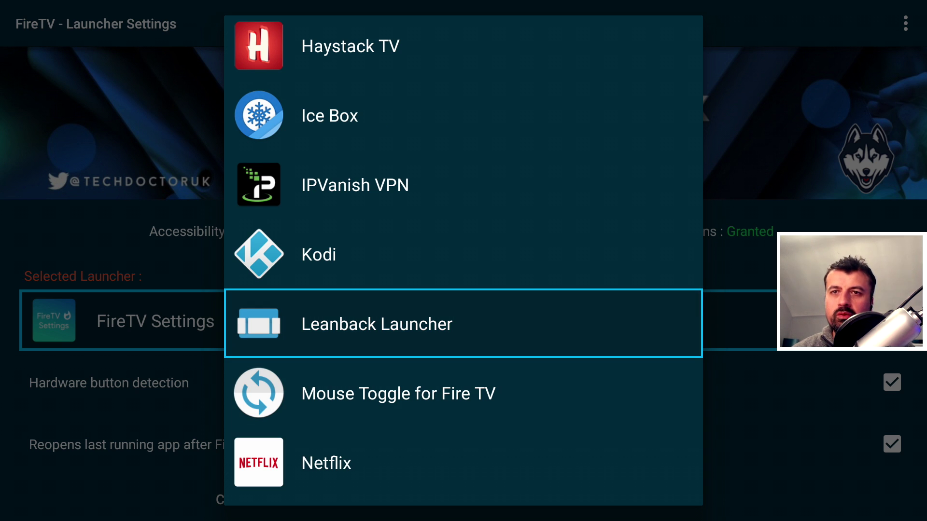
key("Return")
key("Down")
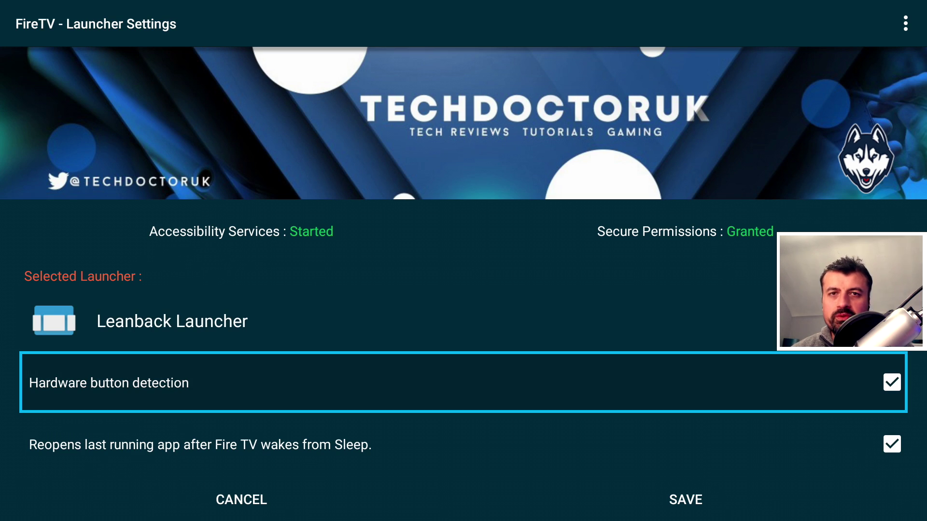
key("Down")
key("Down")
key("Right")
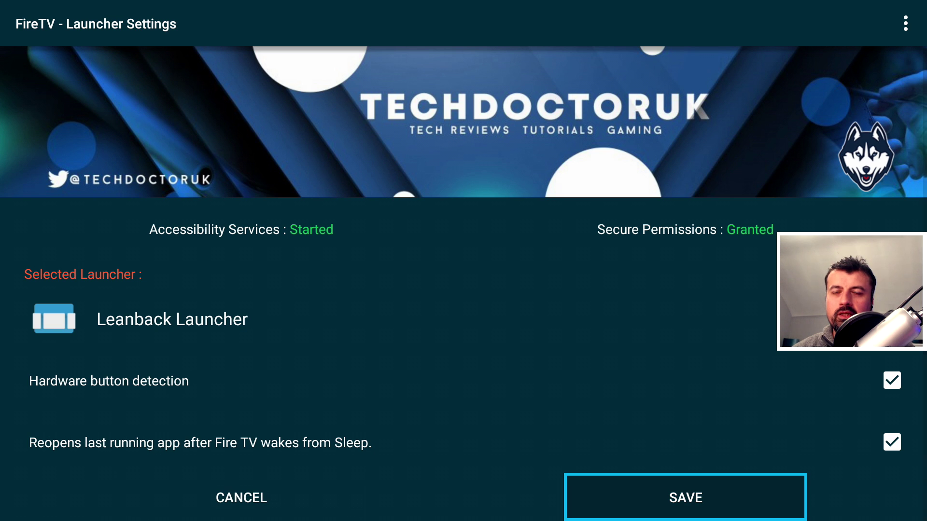
key("Return")
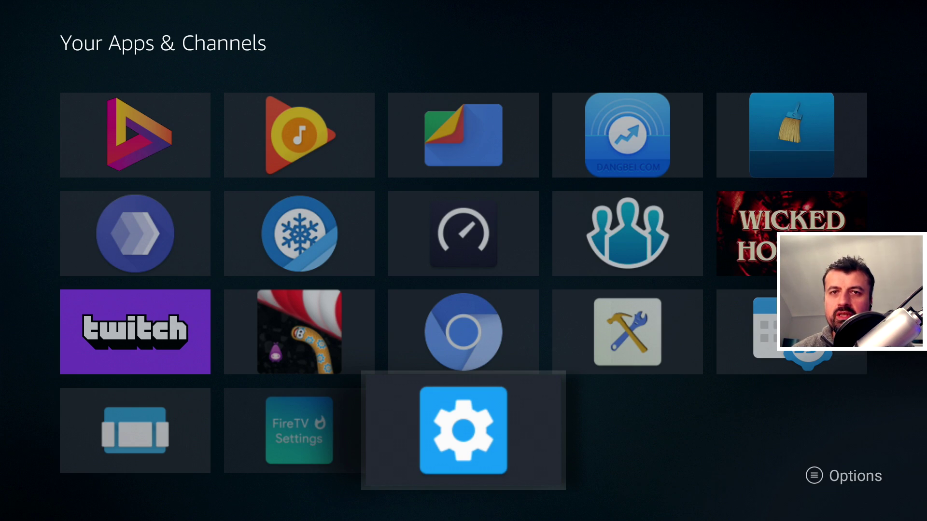
- Uninstall the FireTV Settings Helper app, then go Home to Leanback Launcher
key("Left")
key("Right")
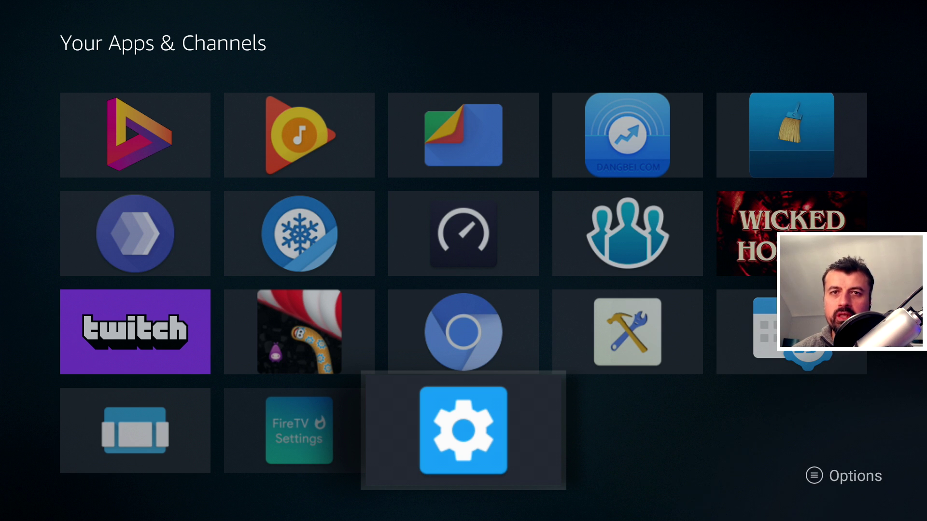
key("Menu")
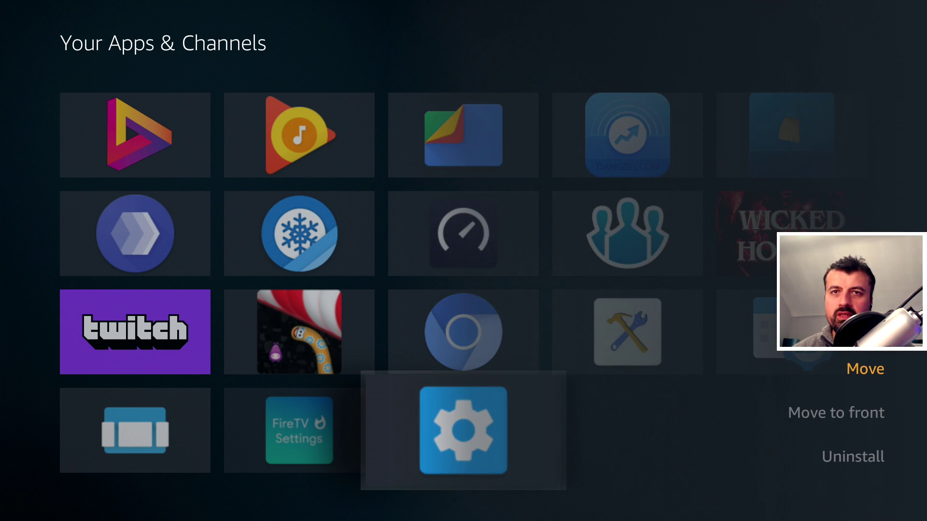
key("Down")
key("Down")
key("Return")
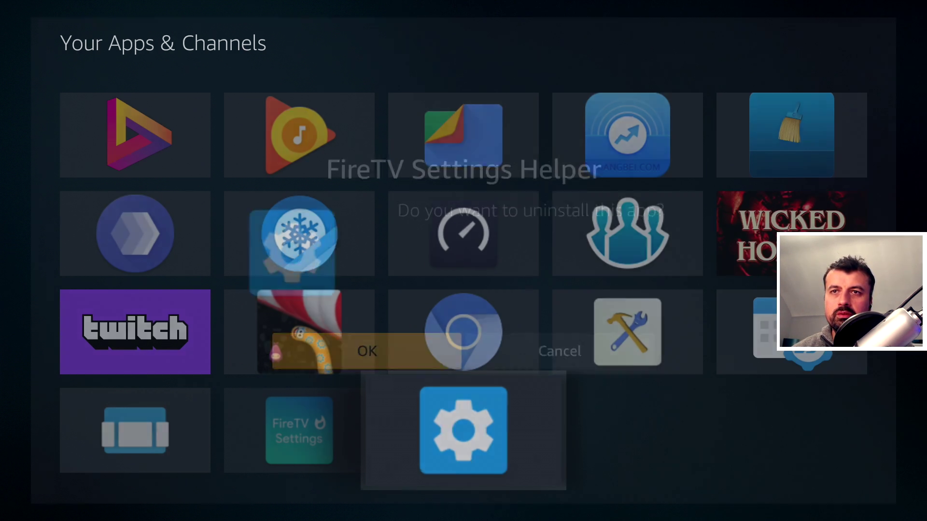
key("Return")
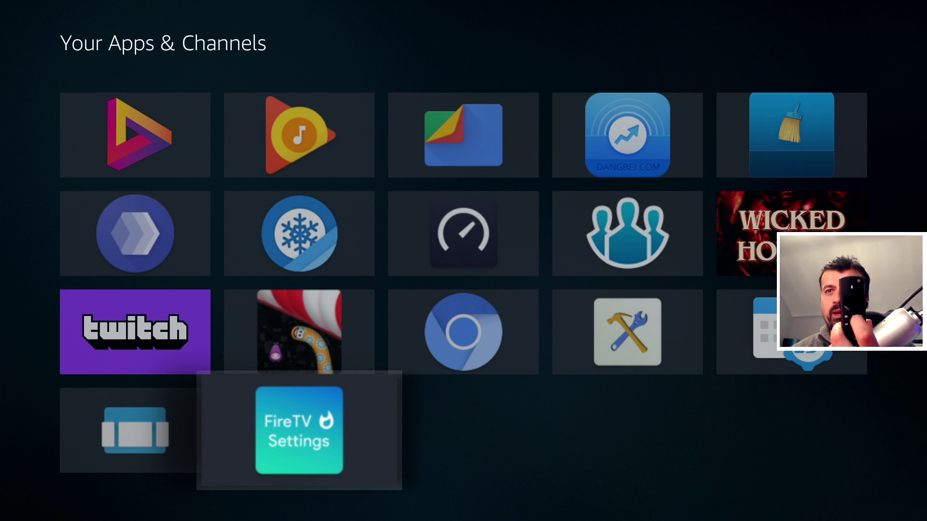
key("Home")
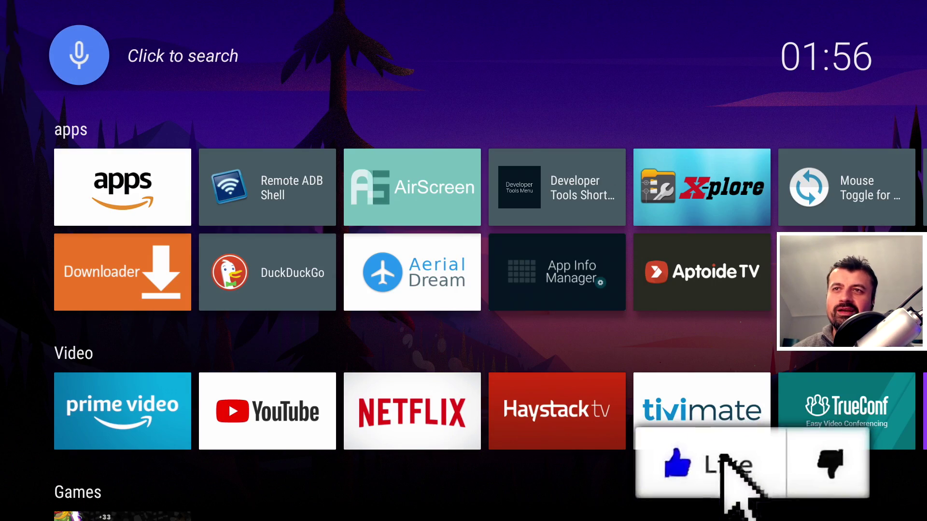
key("Down")
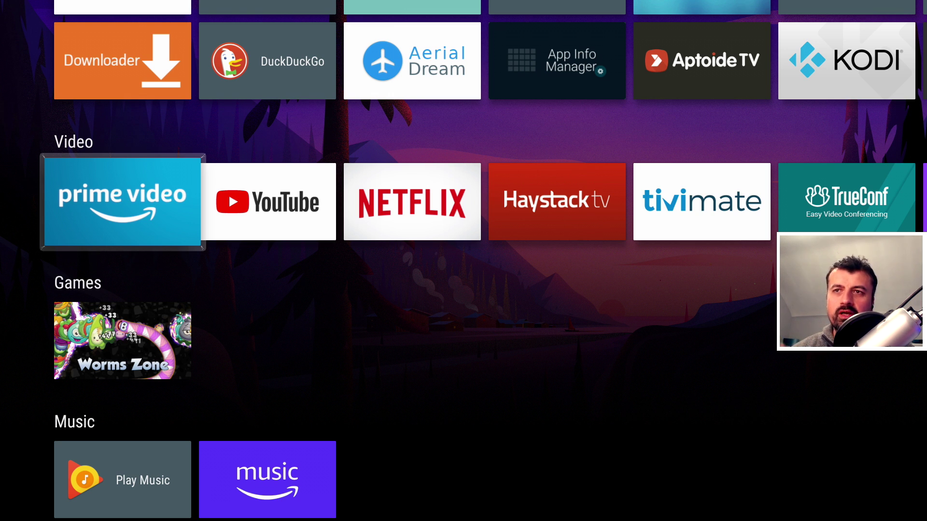
key("Down")
key("Down")
key("Up")
key("Up")
key("Up")
key("Up")
key("Up")
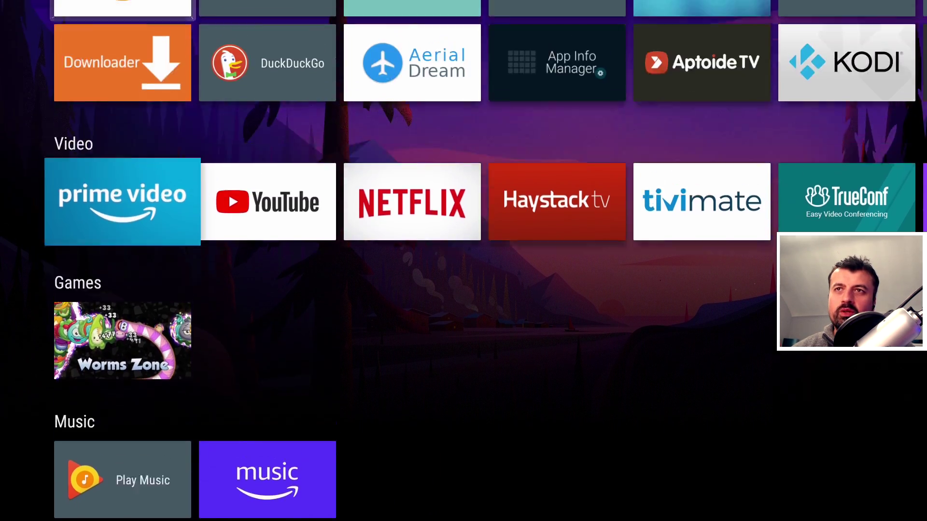
key("Down")
key("Down")
key("Down")
key("Up")
key("Right")
key("Right")
key("Right")
key("Right")
key("Right")
key("Right")
key("Right")
key("Up")
key("Right")
key("Right")
key("Right")
key("Right")
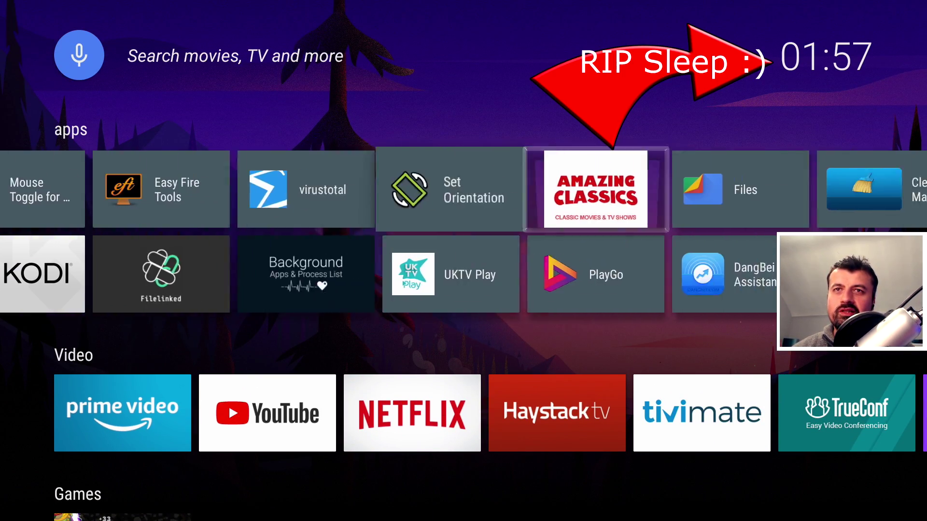
key("Up")
key("Down")
key("Down")
key("Down")
key("Right")
key("Right")
key("Right")
key("Right")
key("Right")
key("Right")
key("Up")
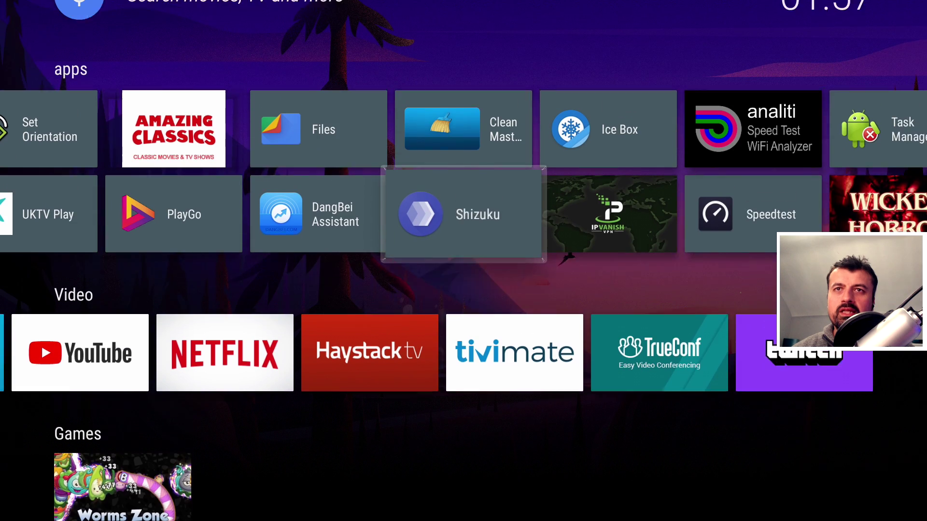
key("Right")
key("Right")
key("Right")
key("Right")
key("Right")
key("Right")
key("Up")
key("Left")
key("Left")
key("Left")
key("Left")
key("Left")
key("Left")
key("Left")
key("Left")
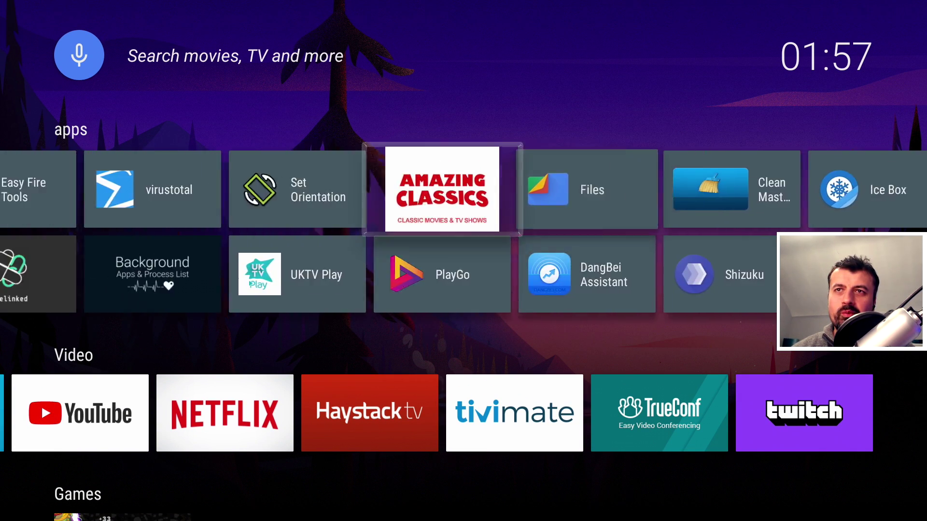
key("Left")
key("Left")
key("Left")
key("Left")
key("Left")
key("Left")
key("Left")
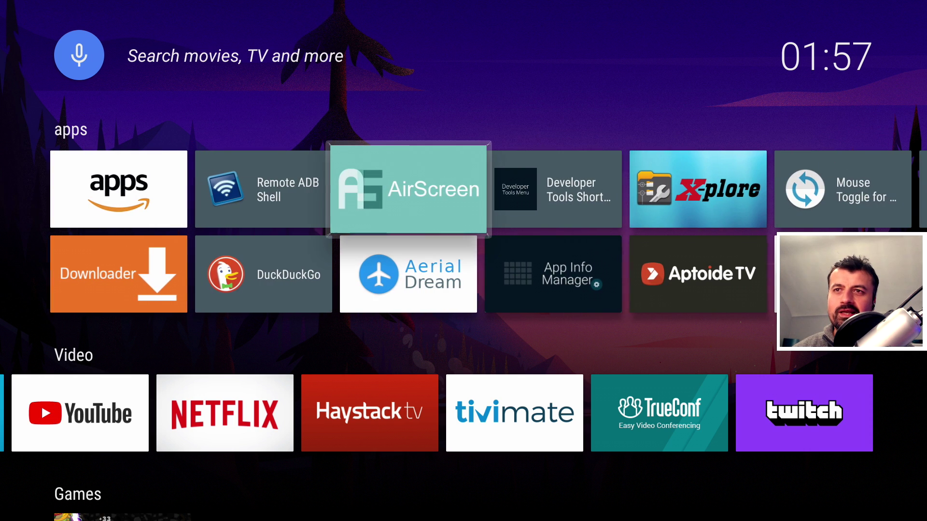
key("Left")
key("Left")
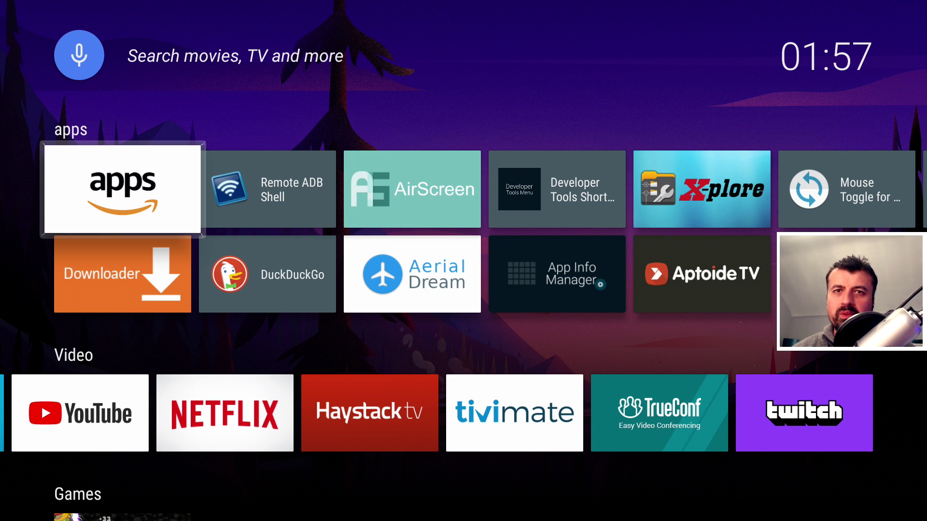
key("Down")
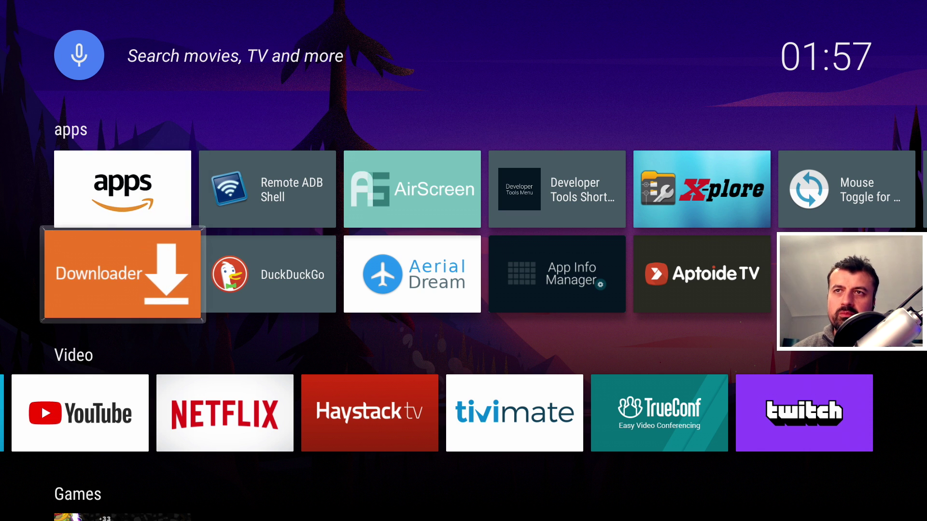
key("Down")
key("Down")
key("Down")
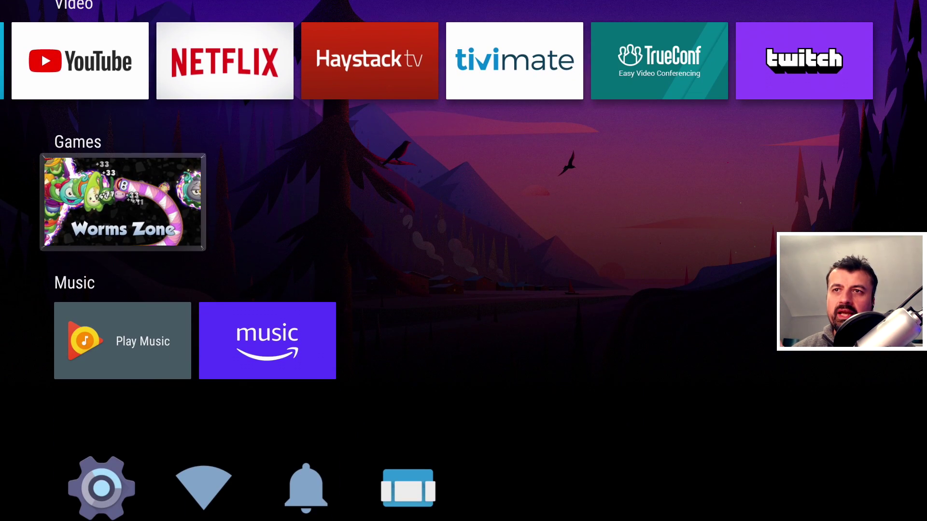
- Set Leanback's Home screen Default Wallpaper to /storage/emulated/0/background.jpg and return home
key("Down")
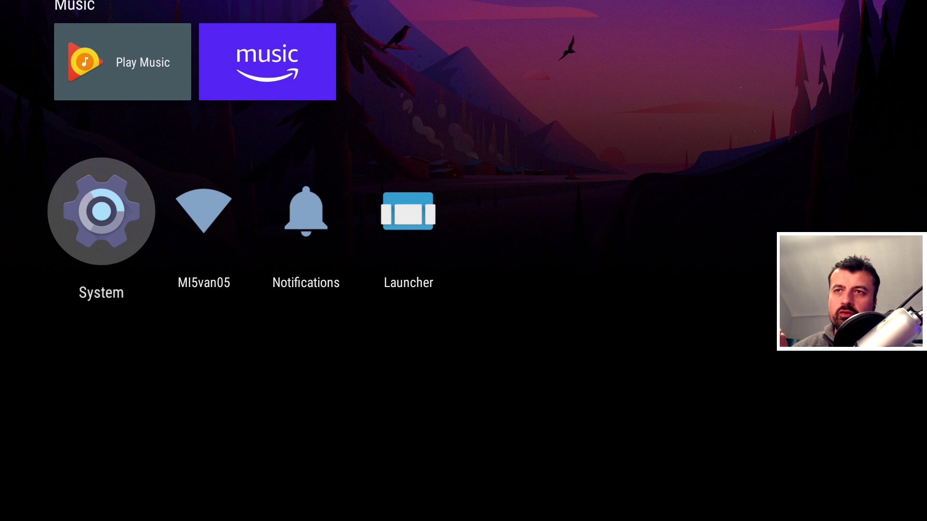
key("Right")
key("Right")
key("Right")
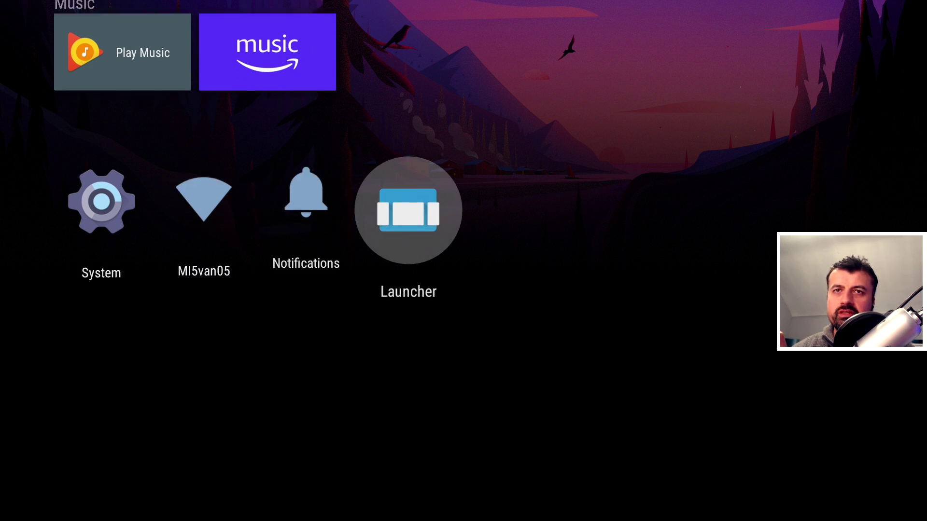
key("Return")
key("Down")
key("Down")
key("Down")
key("Down")
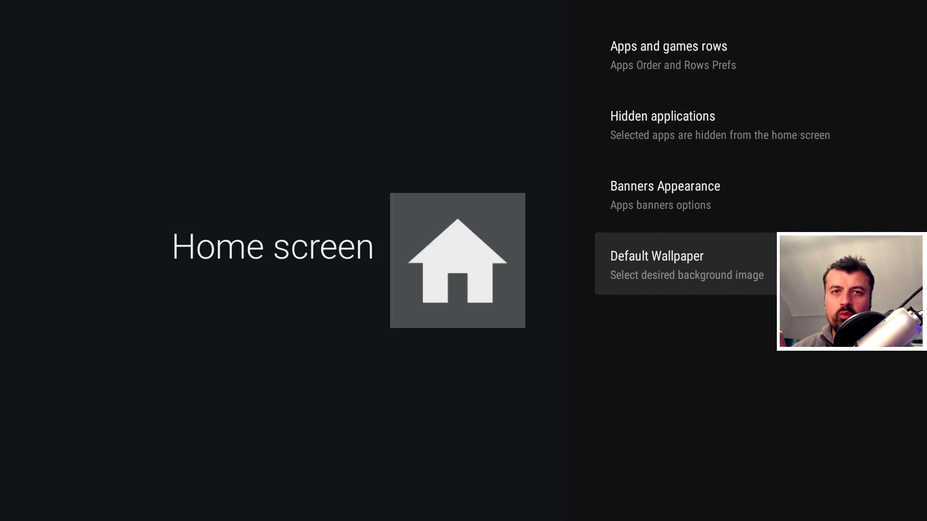
key("Return")
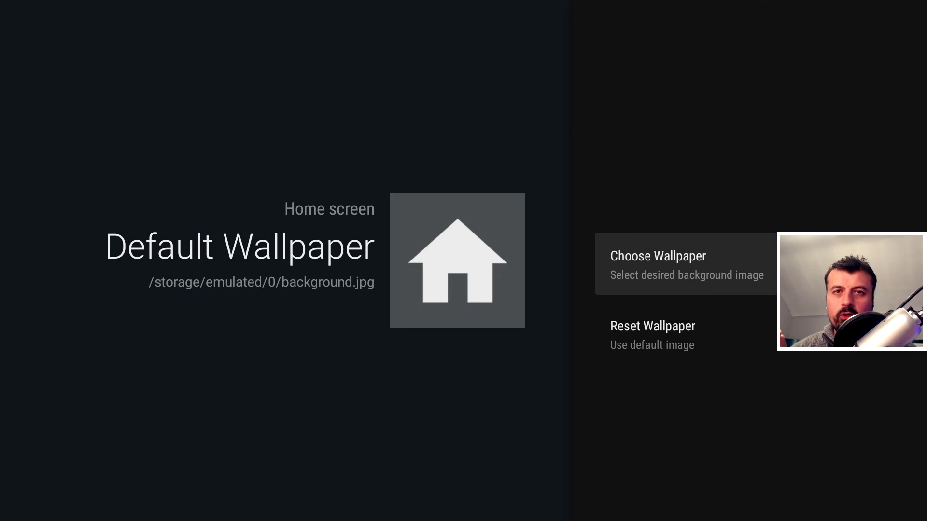
key("Return")
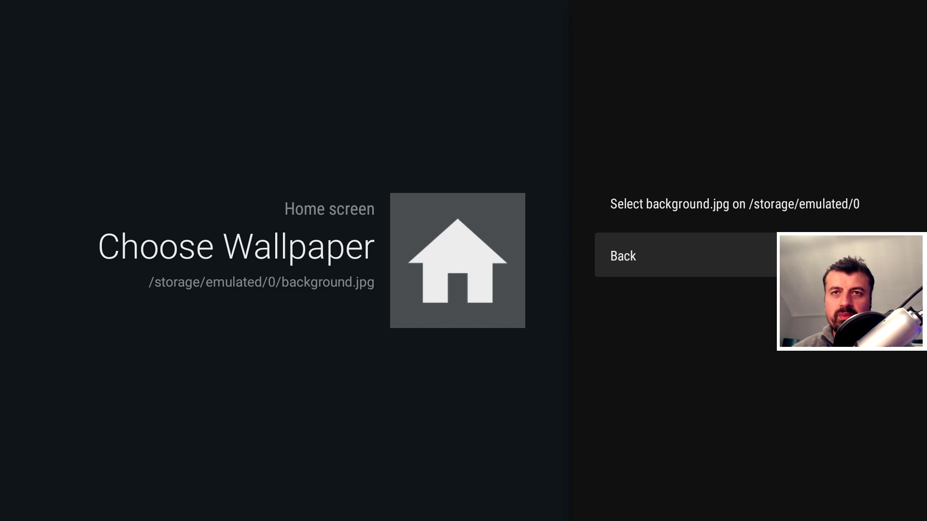
key("Return")
key("Escape")
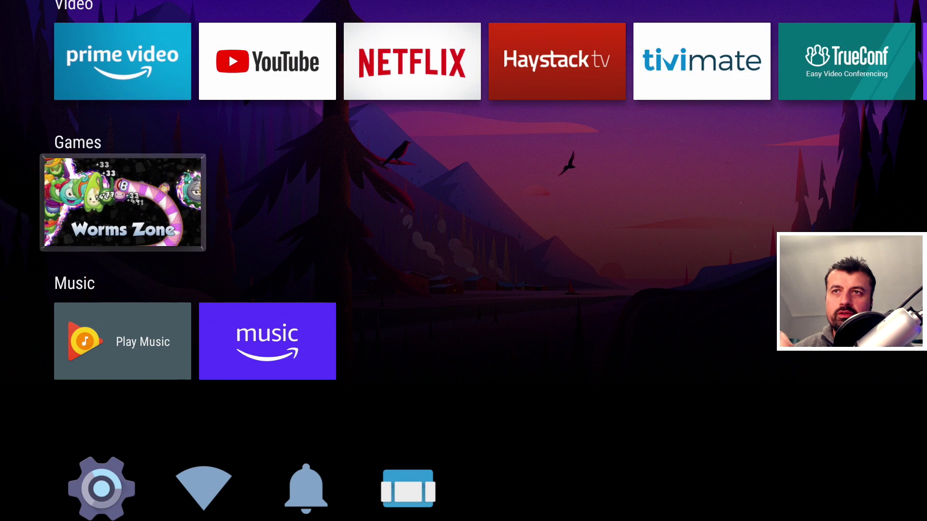
- Launch Downloader's Browser and select the Google search box
key("Down")
key("Return")
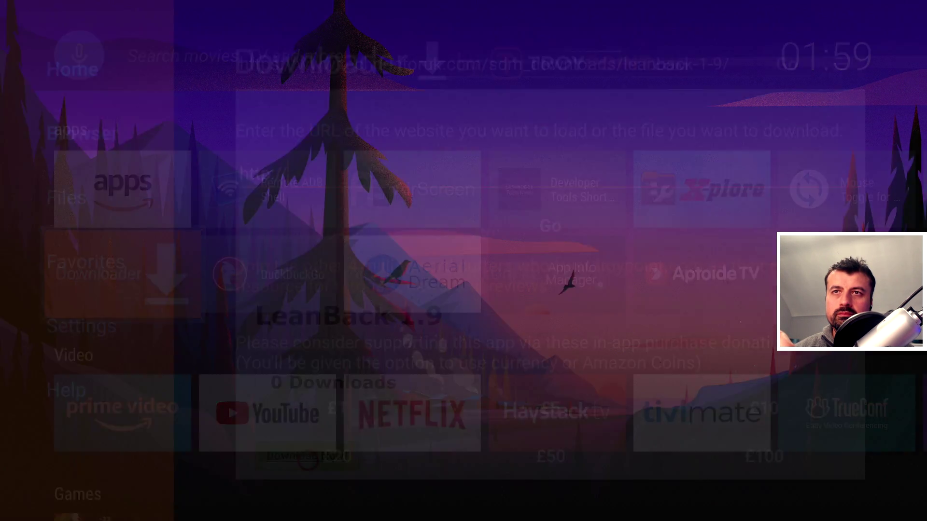
key("Down")
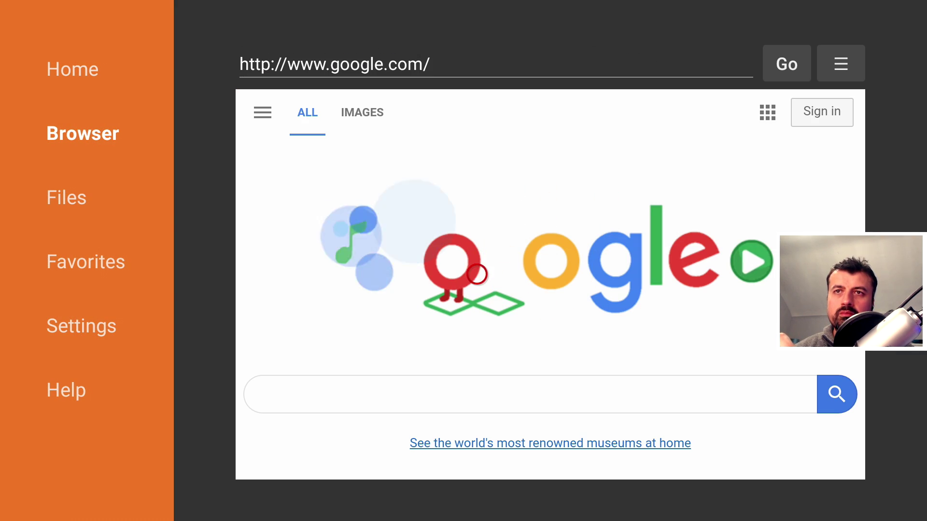
left_click(478, 393)
- Enter 'retro wallpaper' on the on-screen keyboard and submit it
key("Right")
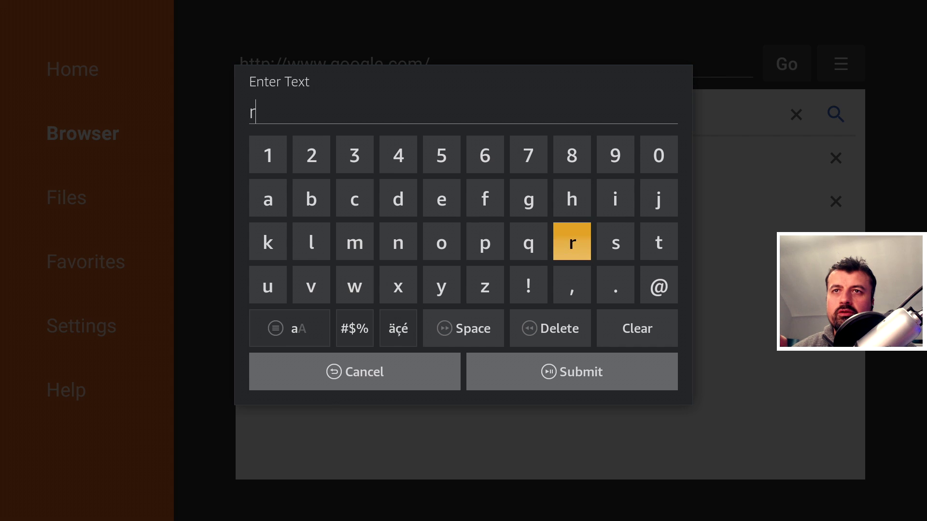
key("Up")
key("Left")
key("Left")
key("Left")
key("Return")
key("Right")
key("Right")
key("Right")
key("Down")
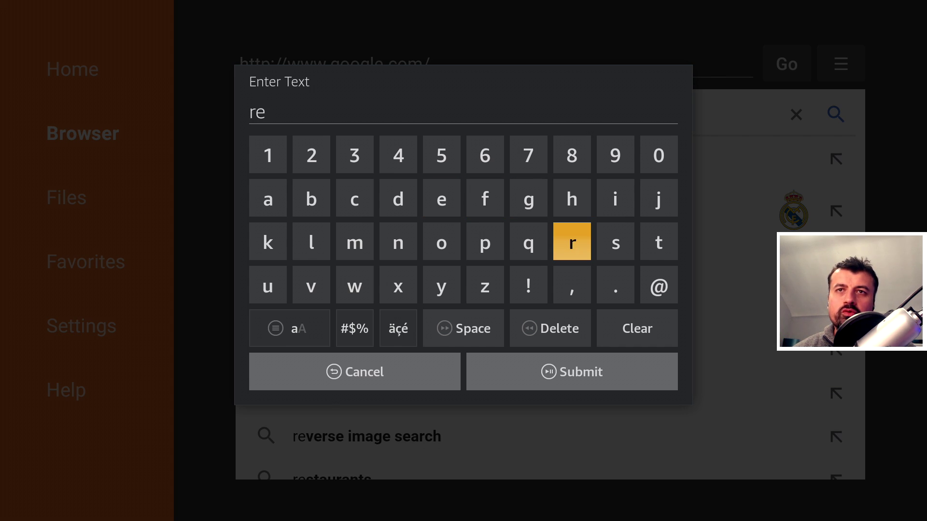
key("Right")
key("Right")
key("Return")
key("Left")
key("Left")
key("Left")
key("Left")
key("Right")
key("Up")
key("Down")
key("Right")
key("Return")
key("Left")
key("Left")
key("Left")
key("Return")
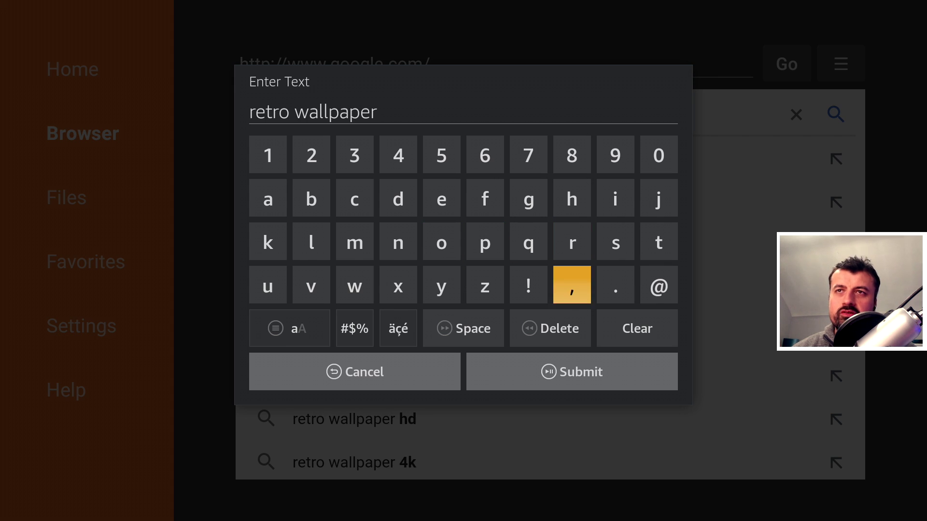
key("Down")
key("Down")
key("Return")
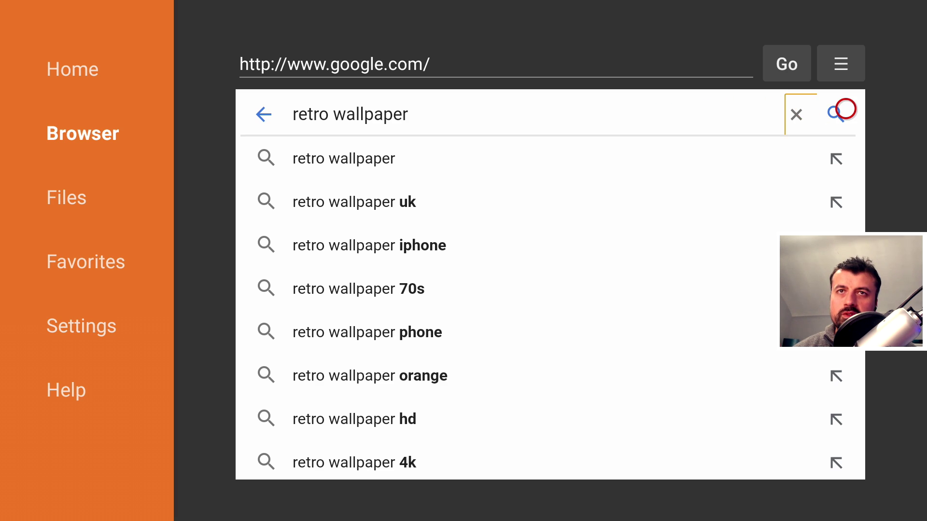
- Search Google Images for retro wallpaper and visit the WallpaperAccess sunset image's page
left_click(844, 107)
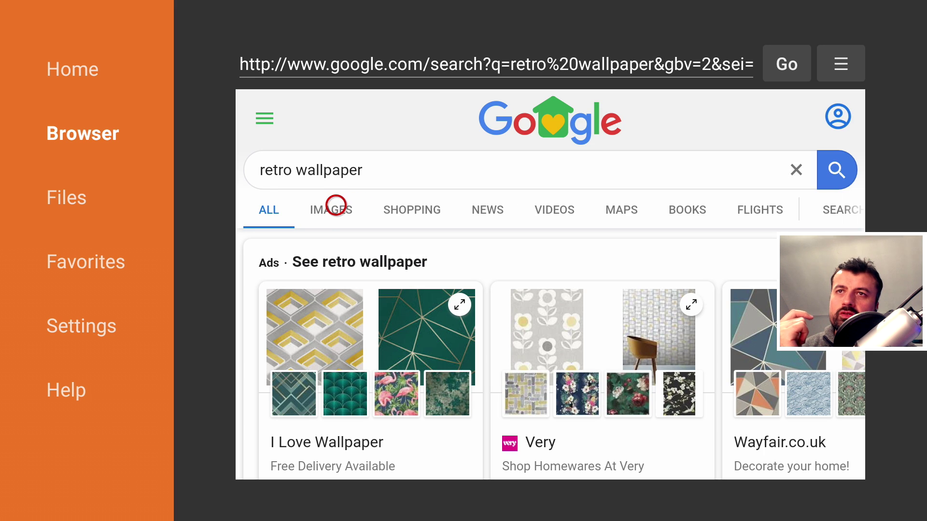
left_click(336, 206)
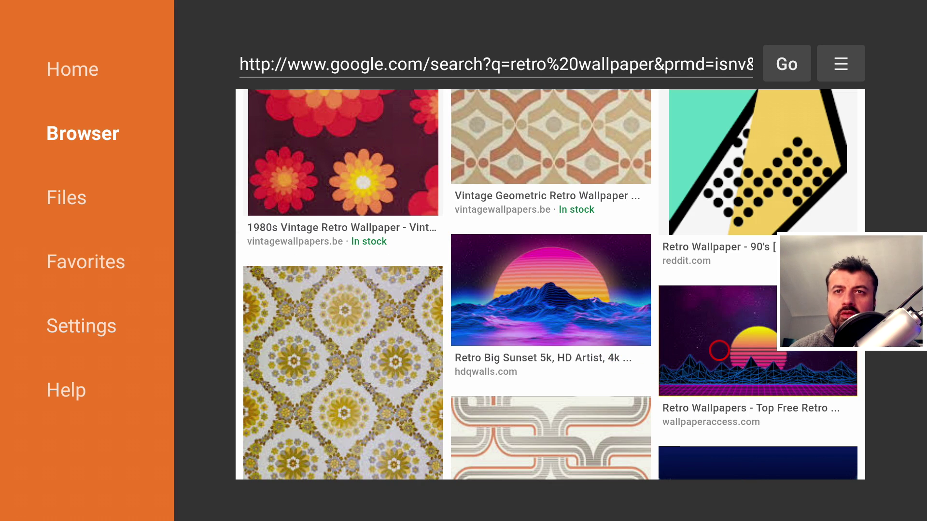
left_click(719, 351)
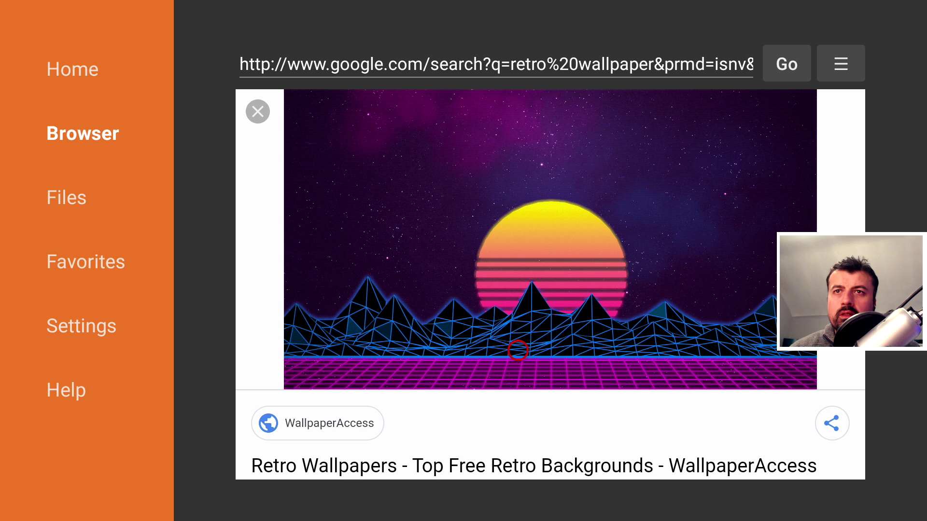
left_click(518, 294)
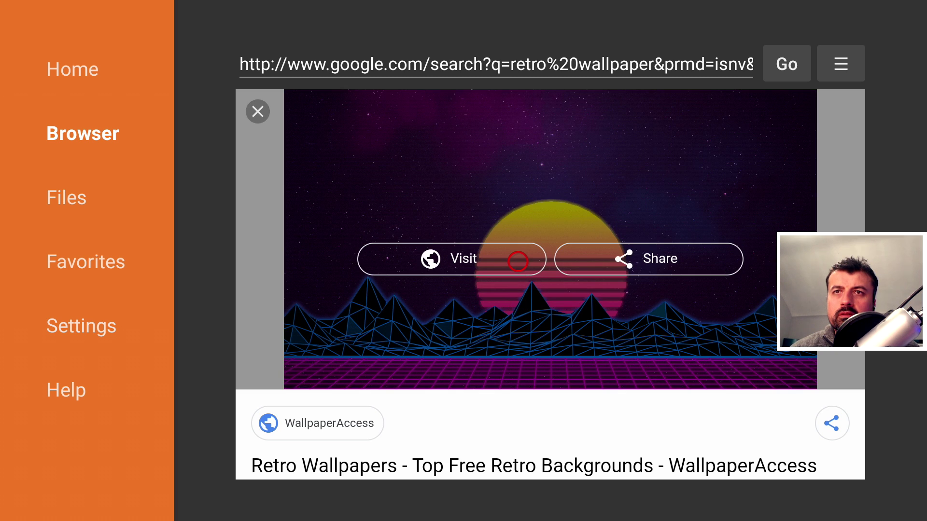
left_click(518, 262)
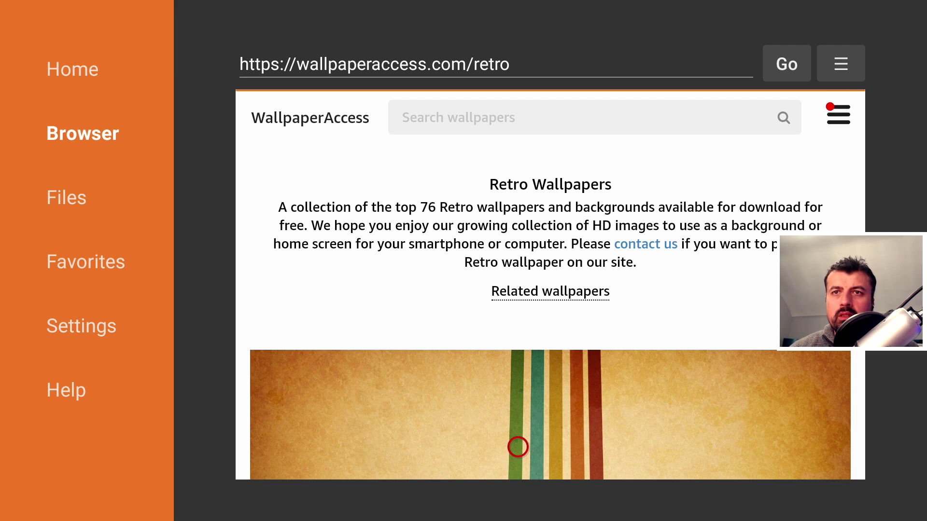
- Download the synthwave wallpaper at full resolution as 42332.png and dismiss the confirmation
scroll(518, 447, "down", 3)
scroll(517, 461, "down", 13)
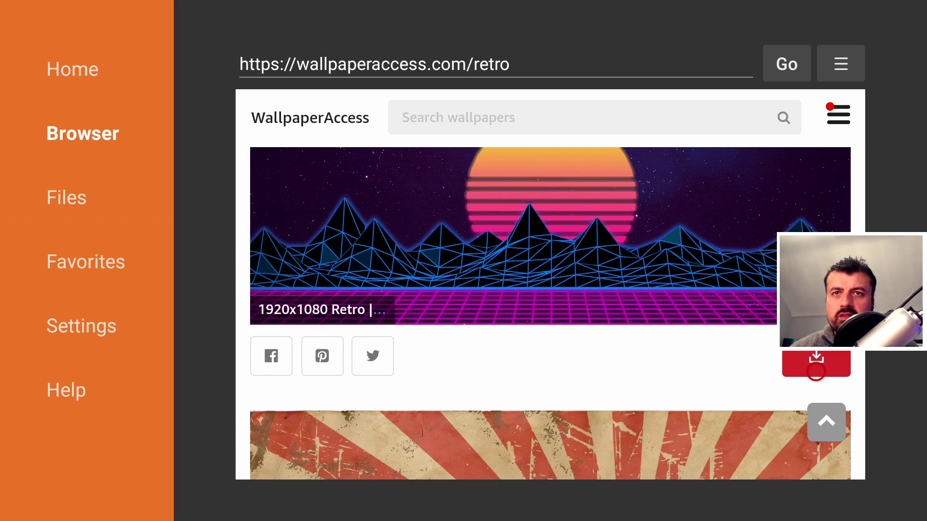
left_click(816, 372)
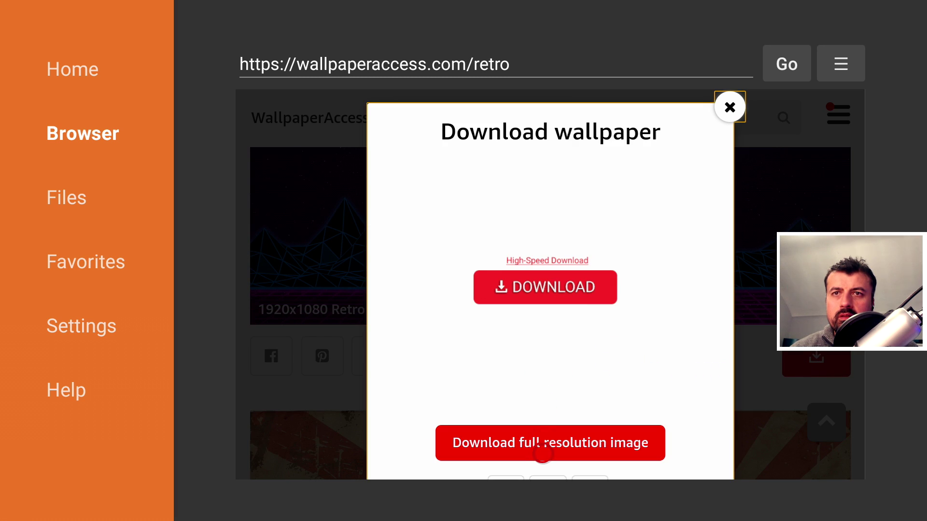
scroll(543, 461, "down", 4)
scroll(542, 461, "down", 1)
left_click(543, 444)
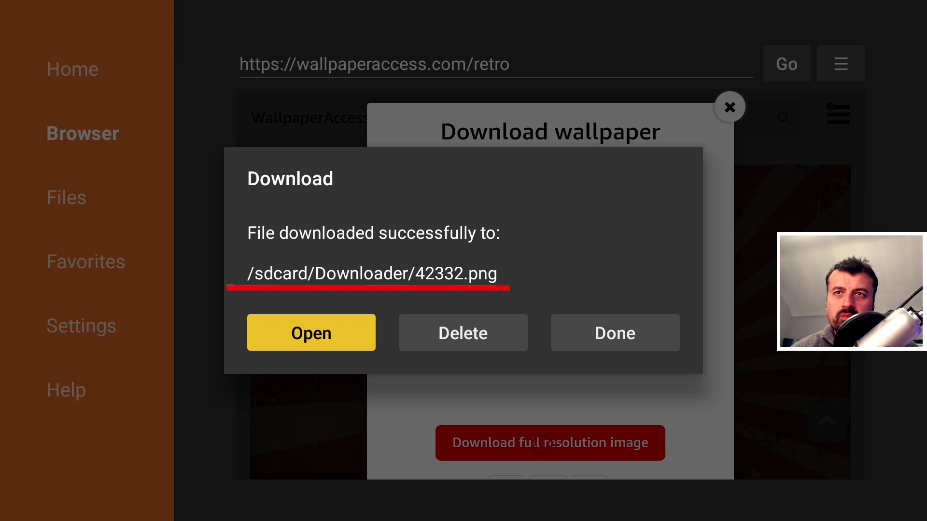
key("Right")
key("Right")
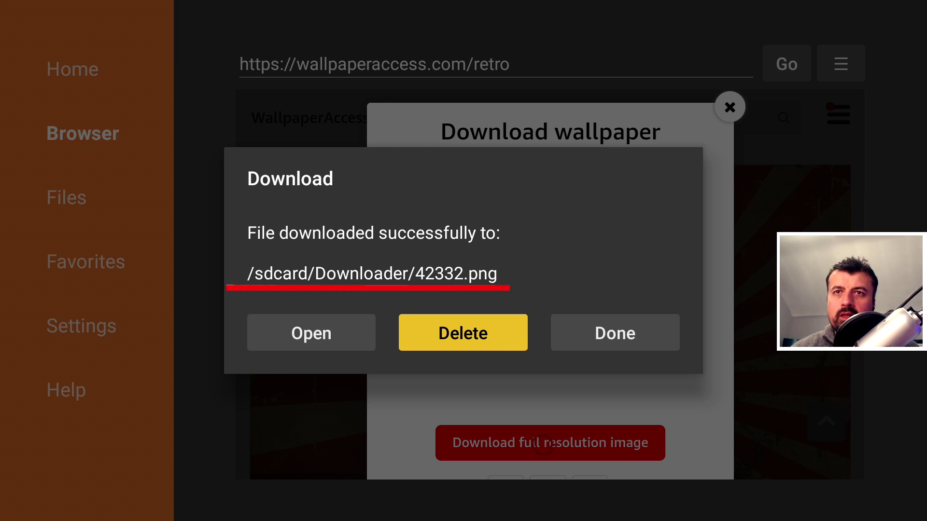
key("Return")
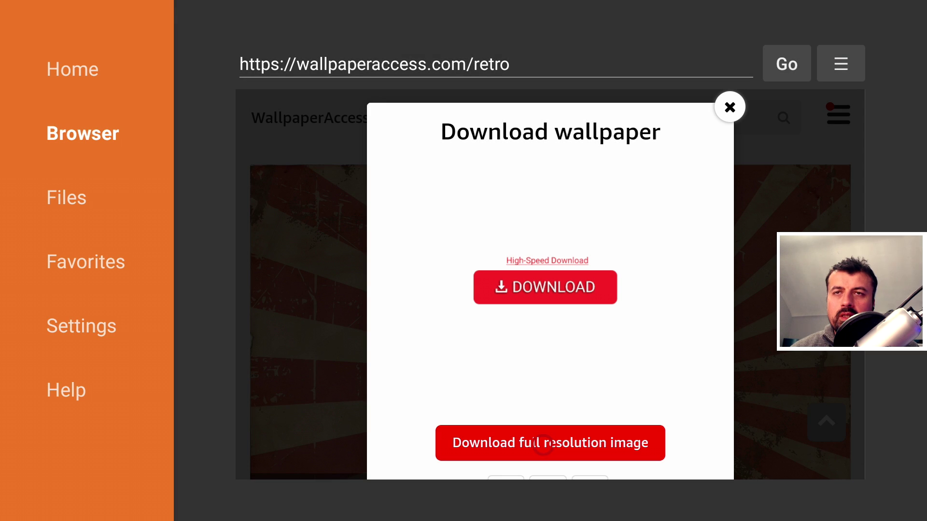